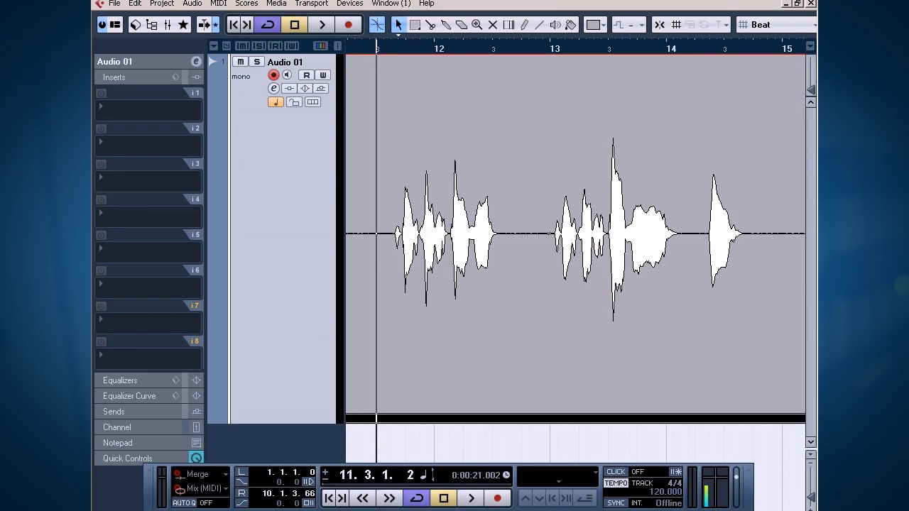
# Play the Audio 01 vocal from about 11.3.1, and replay its loudest syllable from 13.2.4 to examine the peak
pyautogui.press('space')
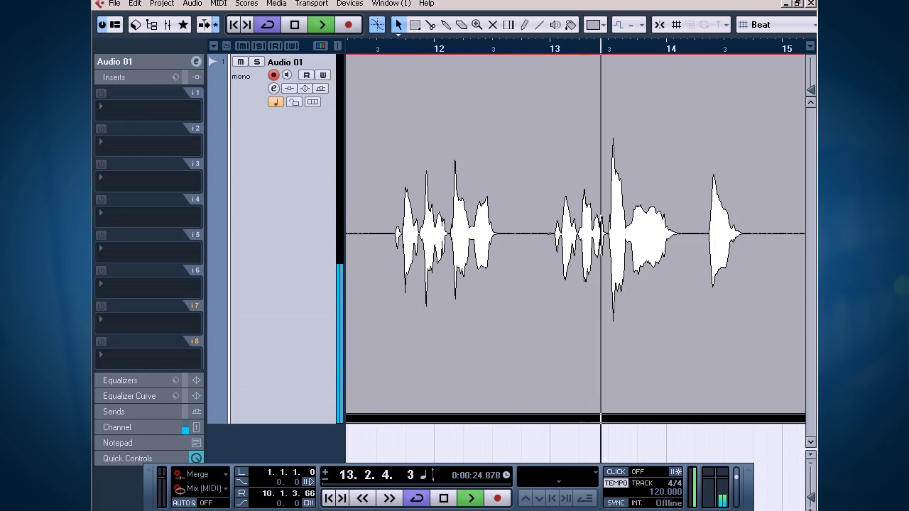
pyautogui.press('space')
pyautogui.moveTo(607, 47); pyautogui.dragTo(607, 56)
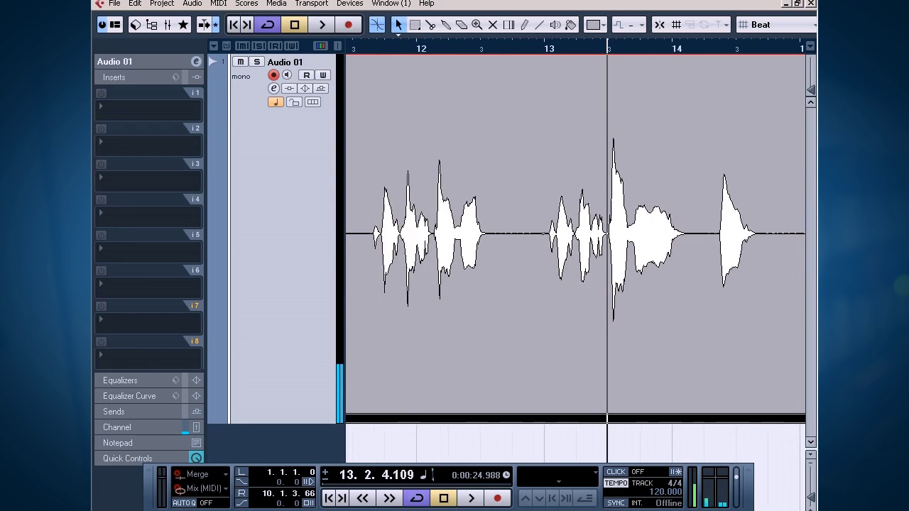
pyautogui.press('h')
pyautogui.press('h')
pyautogui.press('h')
pyautogui.press('h')
pyautogui.press('space')
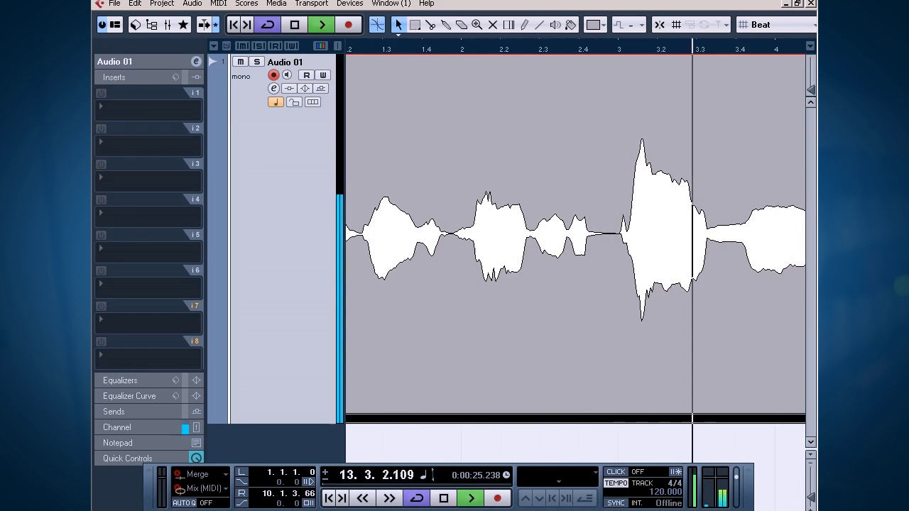
pyautogui.press('space')
# Replay the words leading up to the loud peak to compare their level, and place the cursor at 11.4.4
pyautogui.press('g')
pyautogui.press('g')
pyautogui.press('g')
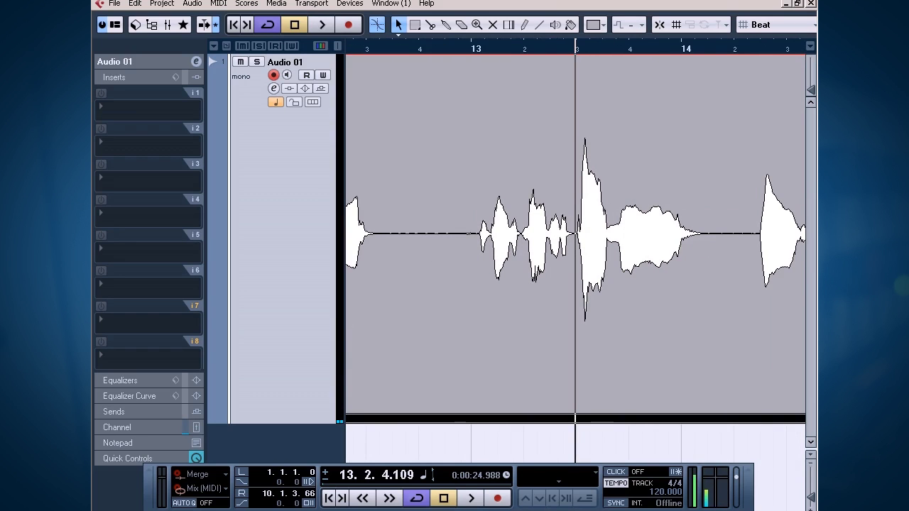
pyautogui.press('-')
pyautogui.press('-')
pyautogui.press('space')
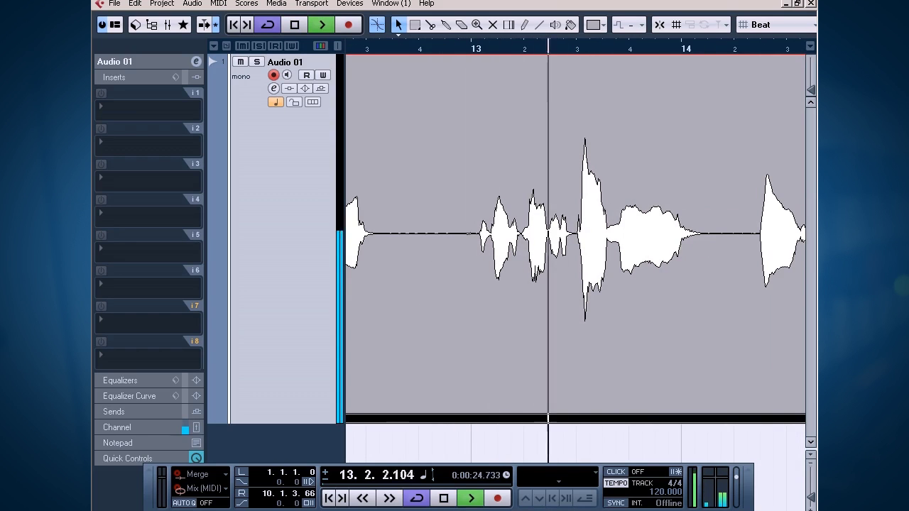
pyautogui.press('g')
pyautogui.press('g')
pyautogui.press('g')
pyautogui.press('space')
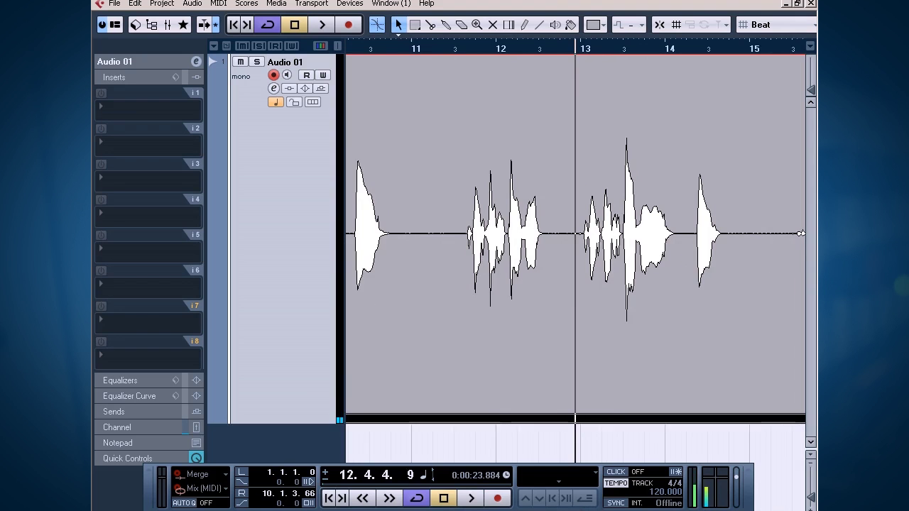
pyautogui.moveTo(491, 47); pyautogui.dragTo(491, 54)
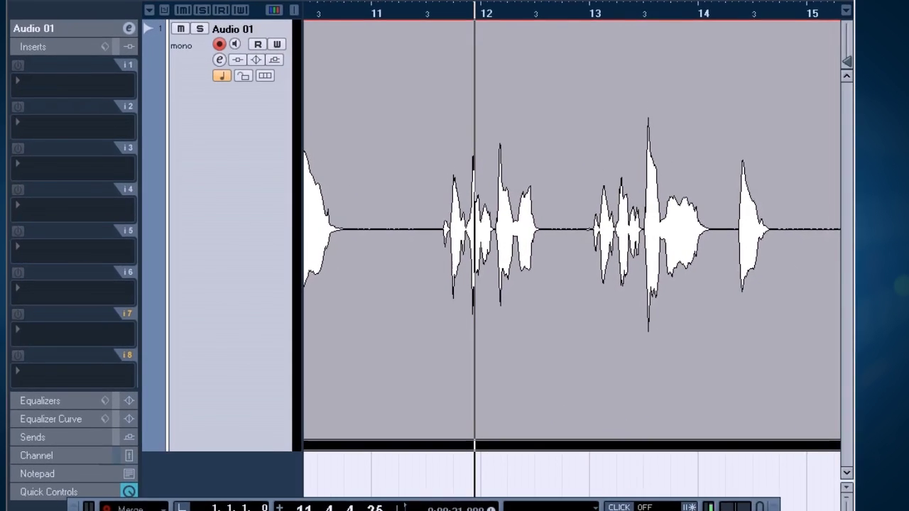
pyautogui.hotkey('shift', 'g')
pyautogui.hotkey('shift', 'g')
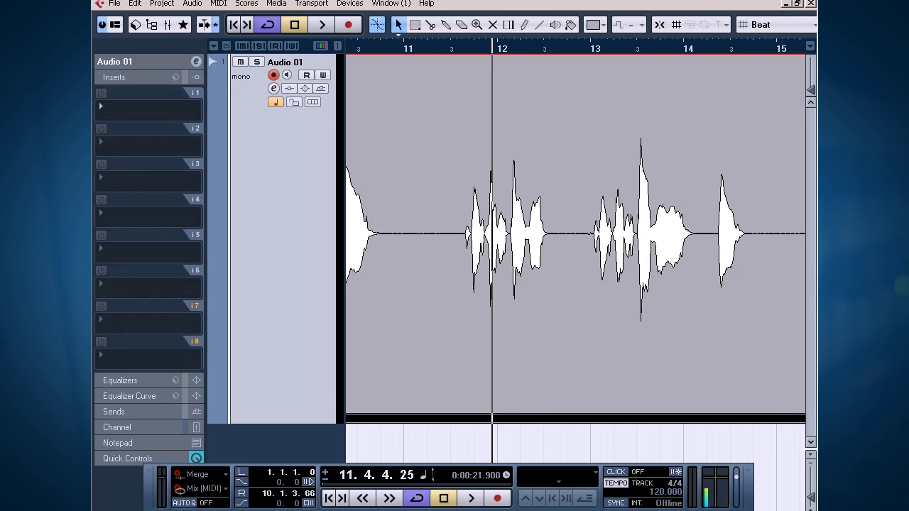
# Load the Compressor dynamics effect in the first insert slot of Audio 01 and move its window over the waveform
pyautogui.click(117, 110)
pyautogui.moveTo(142, 164)
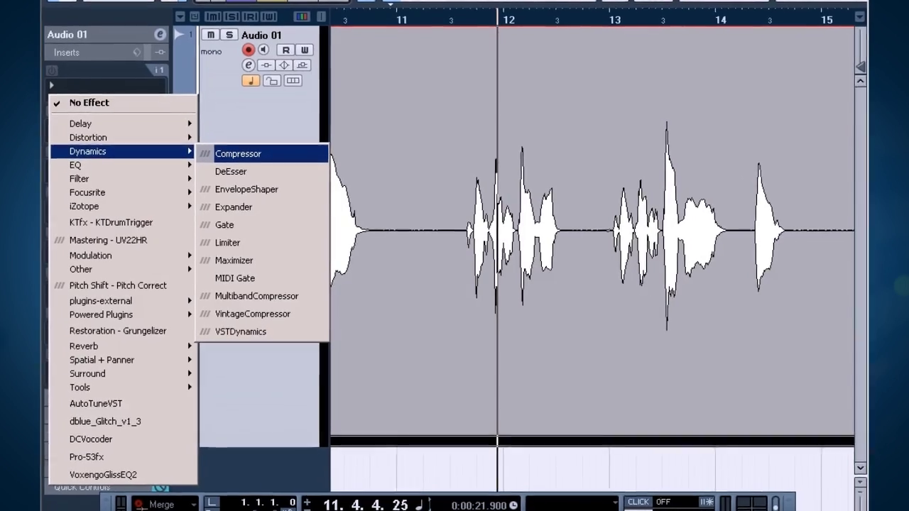
pyautogui.click(243, 156)
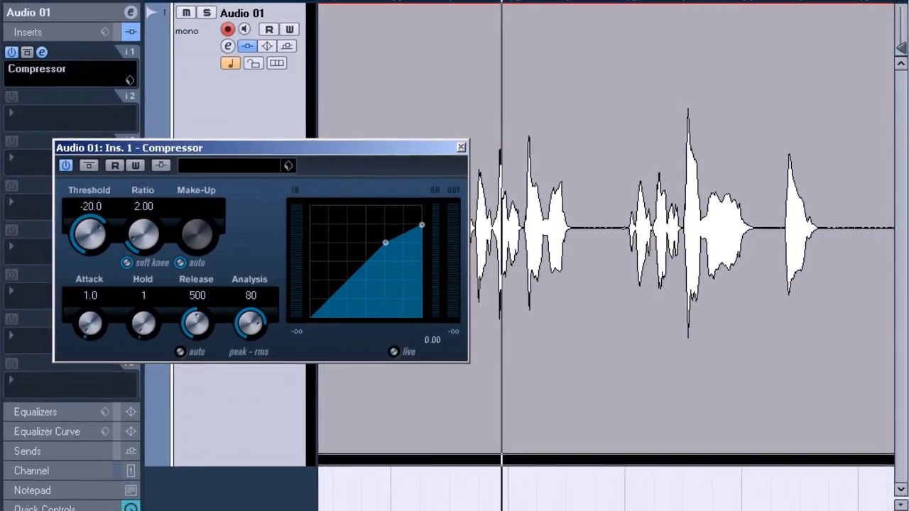
pyautogui.moveTo(266, 150); pyautogui.dragTo(493, 145)
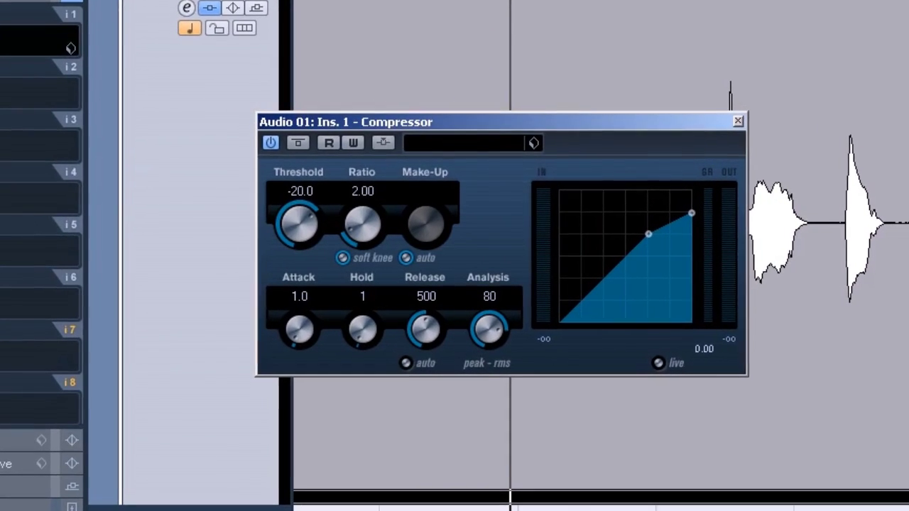
# Set the compressor's threshold to -26.9 and its ratio to 4.38, and turn off automatic make-up gain
pyautogui.moveTo(309, 215)
pyautogui.mouseDown()
pyautogui.moveTo(312, 222)
pyautogui.moveTo(291, 211)
pyautogui.moveTo(312, 218)
pyautogui.moveTo(301, 210)
pyautogui.mouseUp()
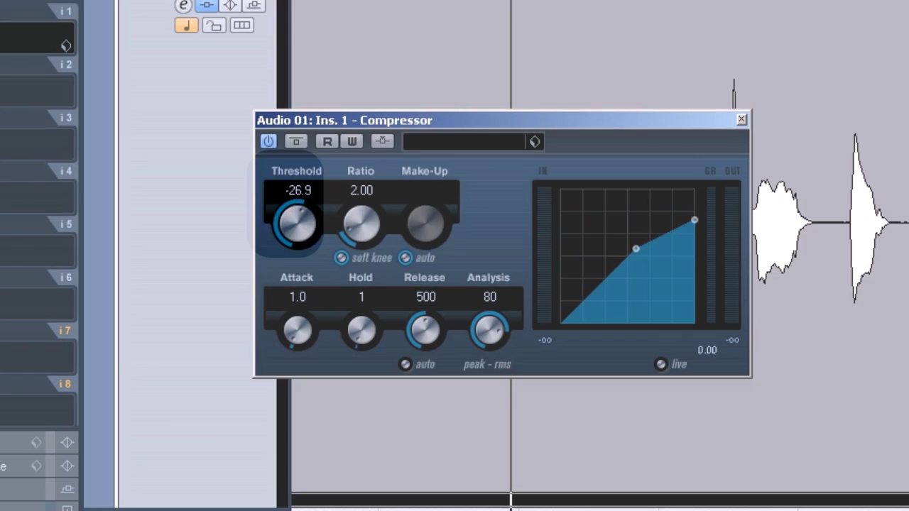
pyautogui.moveTo(350, 228); pyautogui.dragTo(361, 200)
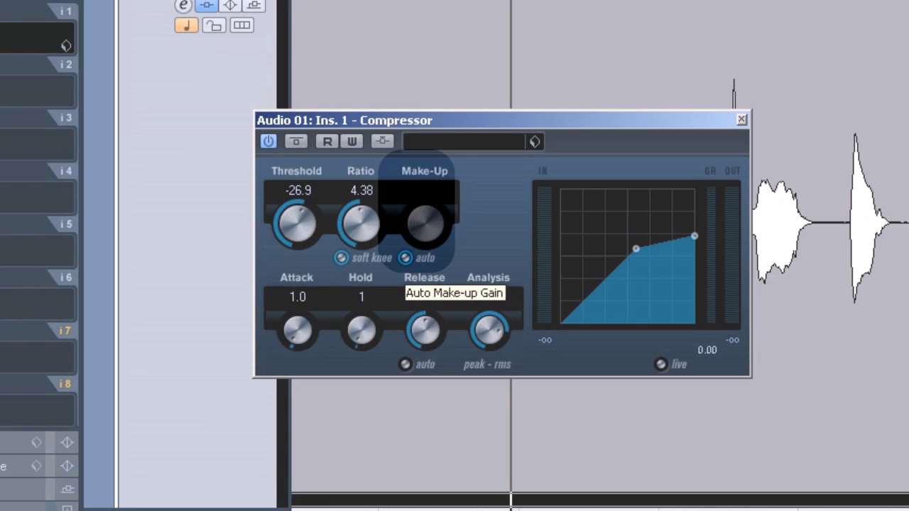
pyautogui.click(406, 258)
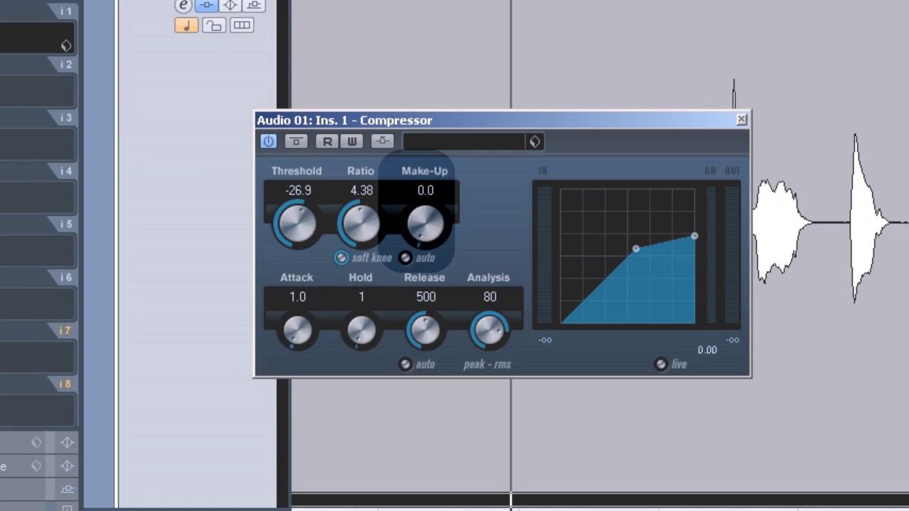
# Readjust the compressor's threshold to -20.3 and its ratio to 3.79
pyautogui.moveTo(297, 224); pyautogui.dragTo(297, 211)
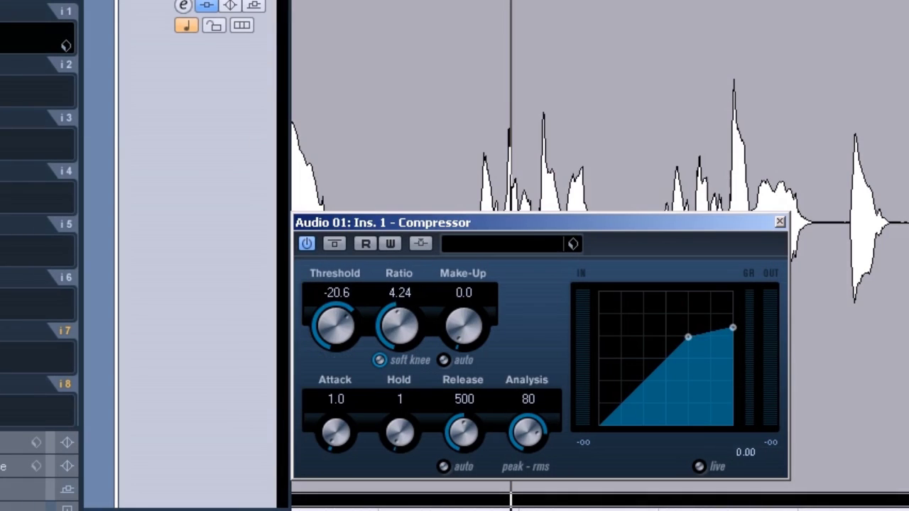
pyautogui.moveTo(399, 326); pyautogui.dragTo(399, 330)
pyautogui.moveTo(335, 325)
pyautogui.mouseDown()
pyautogui.moveTo(335, 337)
pyautogui.moveTo(335, 325)
pyautogui.mouseUp()
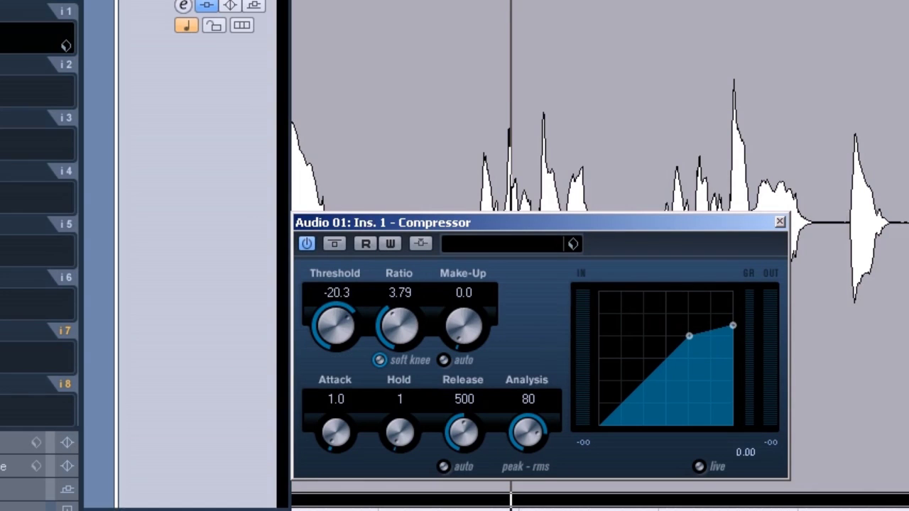
# Move the compressor window clear of the waveform and play the vocal phrase to examine the input, gain reduction and output meters
pyautogui.moveTo(426, 222); pyautogui.dragTo(513, 303)
pyautogui.press('space')
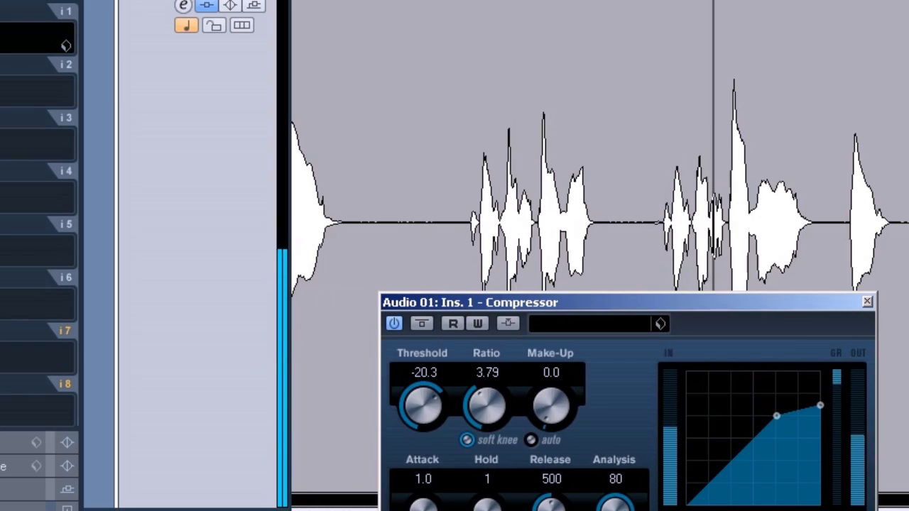
pyautogui.press('space')
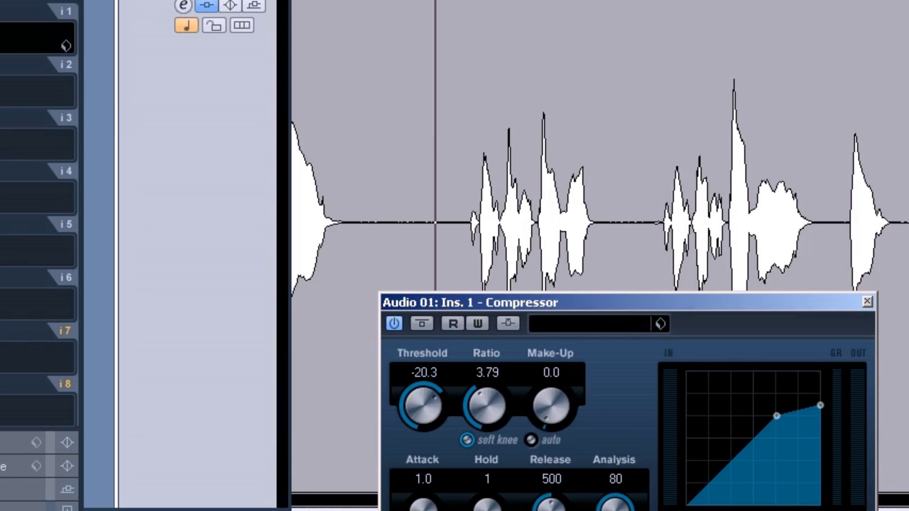
pyautogui.moveTo(610, 303); pyautogui.dragTo(403, 108)
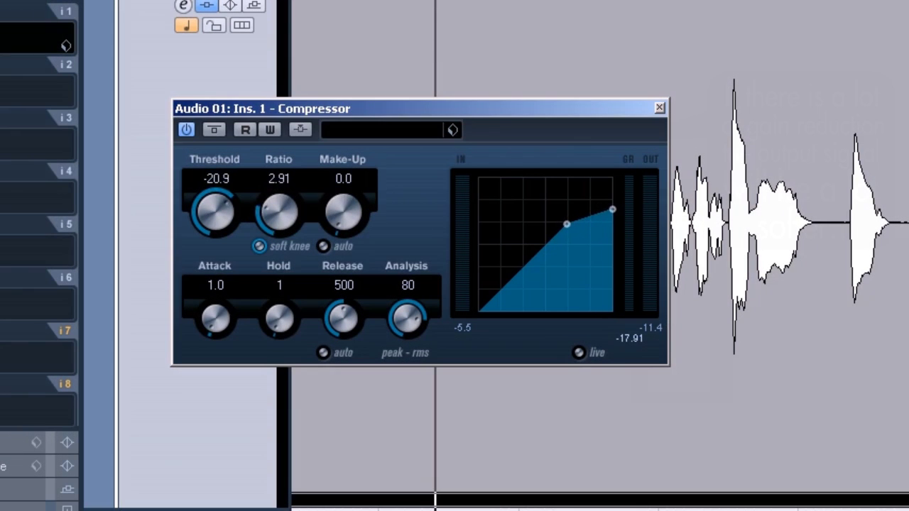
# Play the vocal phrase twice through the compressor to check the amount of gain reduction
pyautogui.press('space')
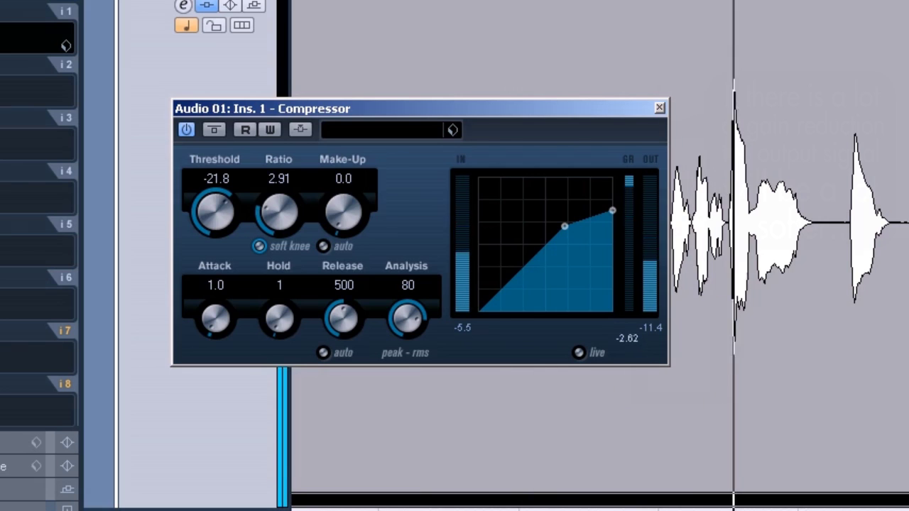
pyautogui.press('space')
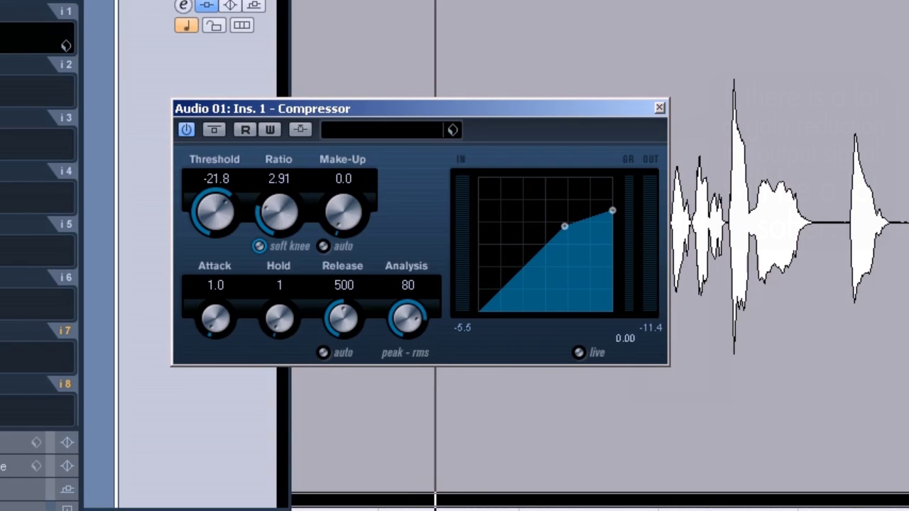
pyautogui.press('space')
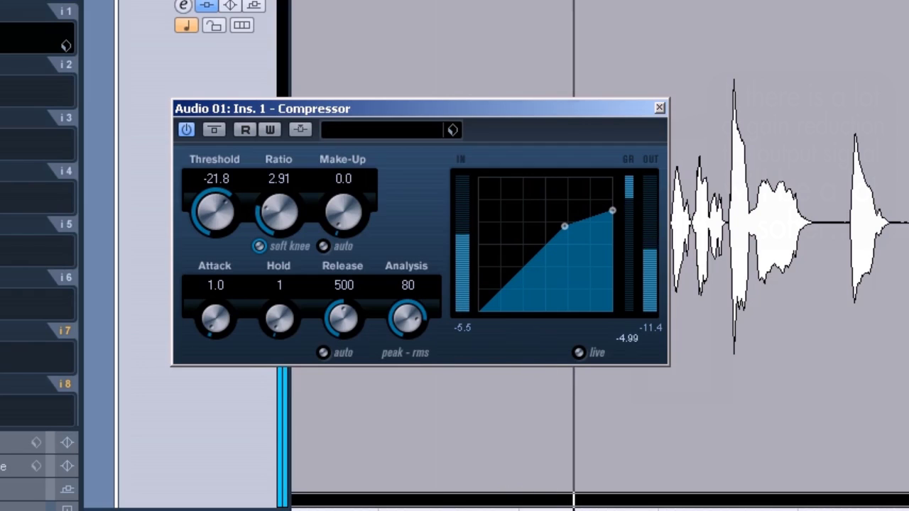
pyautogui.press('space')
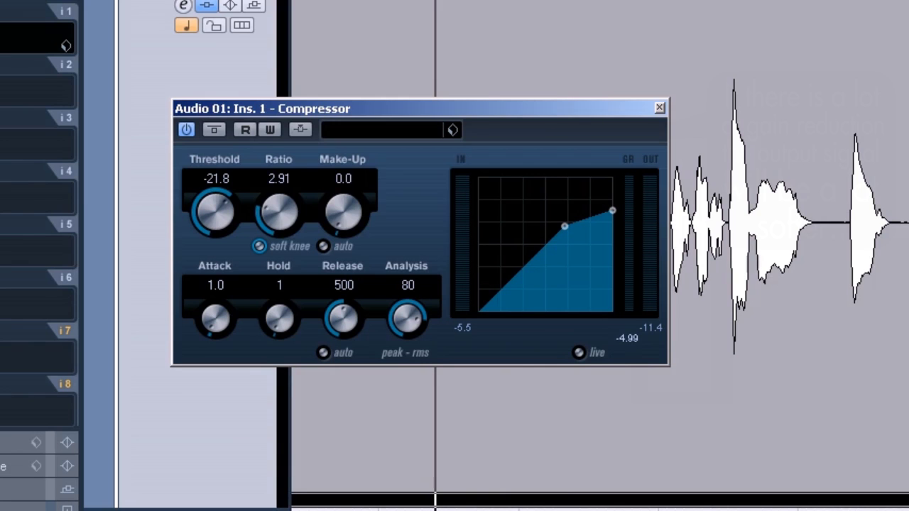
# Set the make-up gain to 5.5 and compare the vocal phrase with the compressor active and bypassed
pyautogui.moveTo(344, 211)
pyautogui.mouseDown()
pyautogui.moveTo(344, 184)
pyautogui.moveTo(344, 196)
pyautogui.mouseUp()
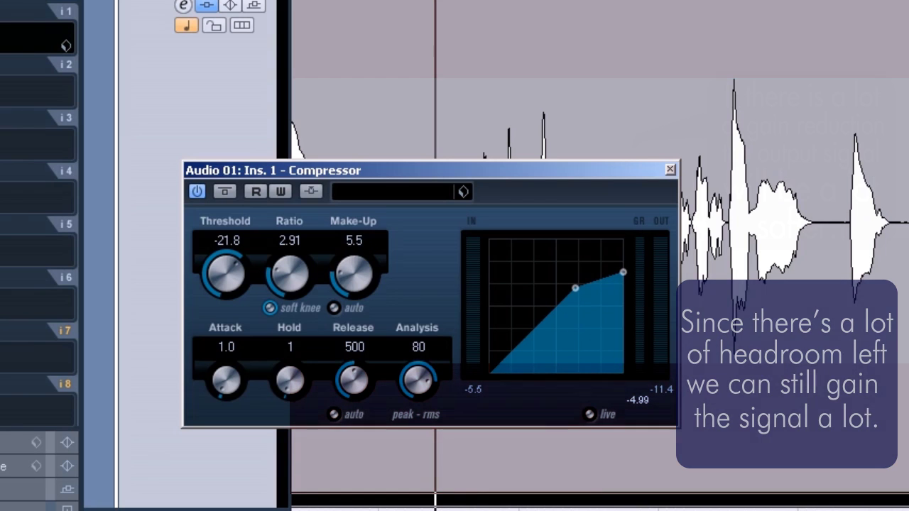
pyautogui.press('space')
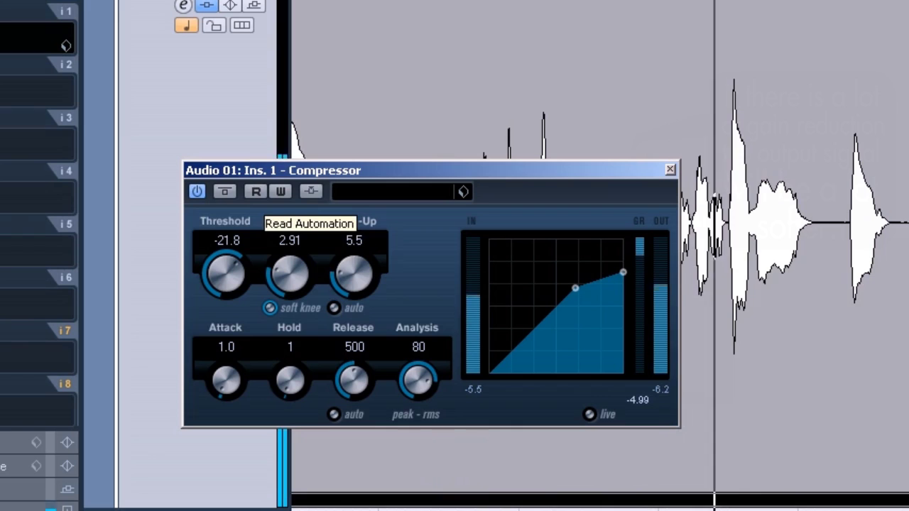
pyautogui.press('space')
pyautogui.click(225, 191)
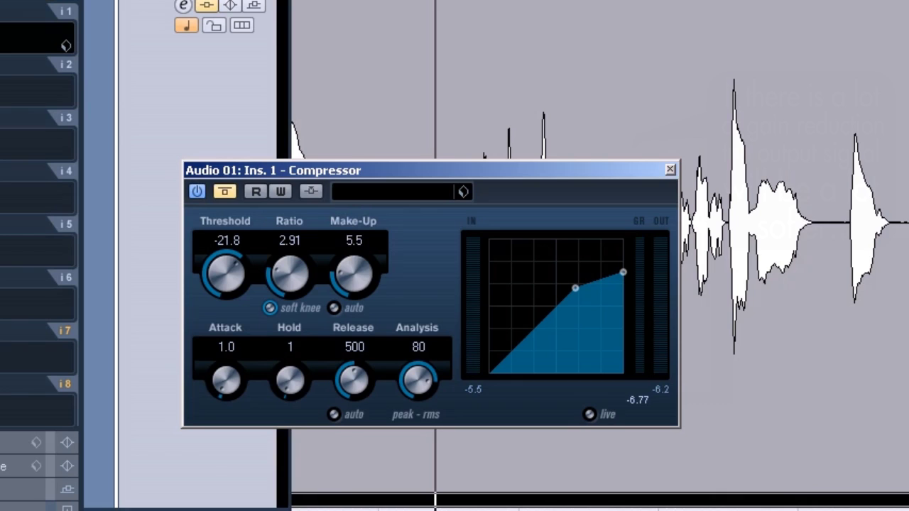
pyautogui.press('space')
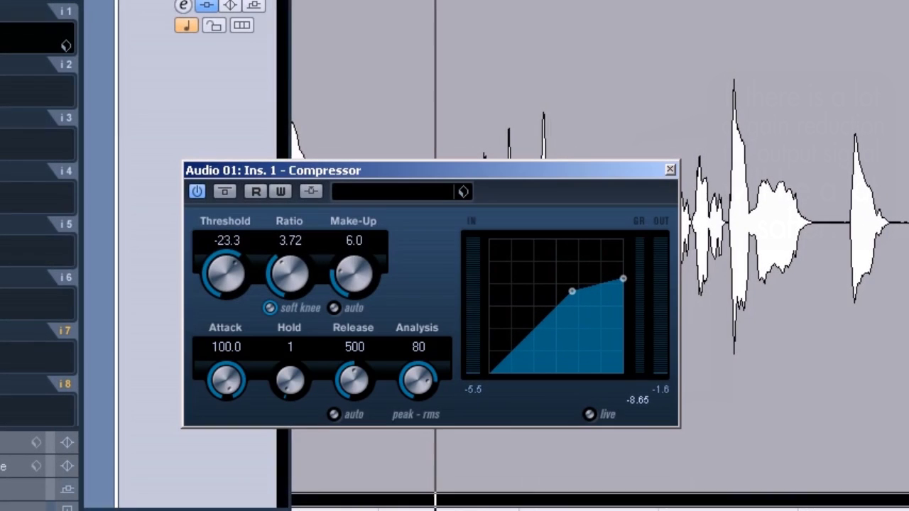
# Set the compressor's attack to 8.6 and play the vocal phrase to hear the effect
pyautogui.moveTo(229, 388)
pyautogui.mouseDown()
pyautogui.moveTo(229, 370)
pyautogui.moveTo(218, 385)
pyautogui.mouseUp()
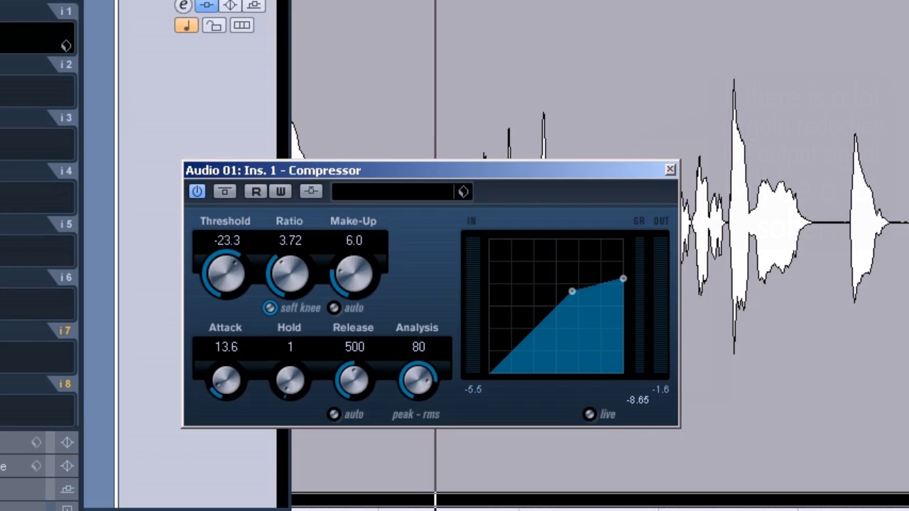
pyautogui.moveTo(217, 385); pyautogui.dragTo(218, 387)
pyautogui.press('space')
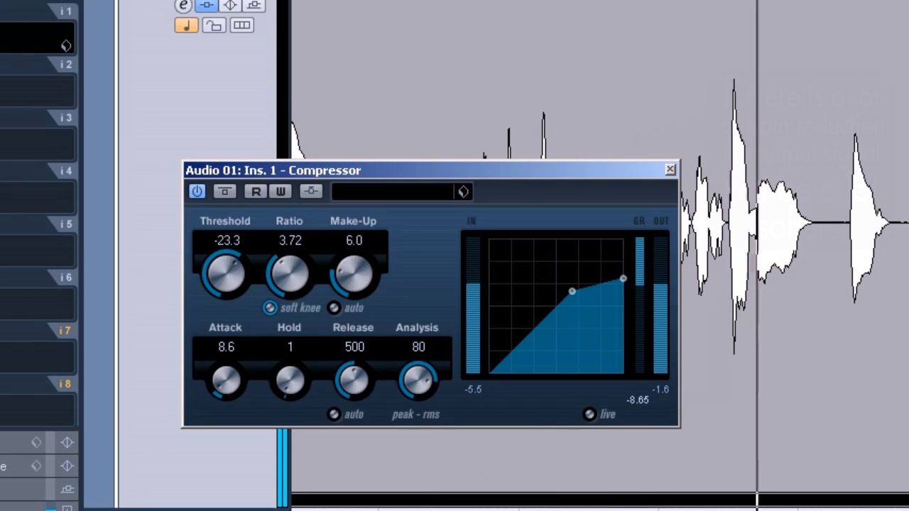
pyautogui.press('space')
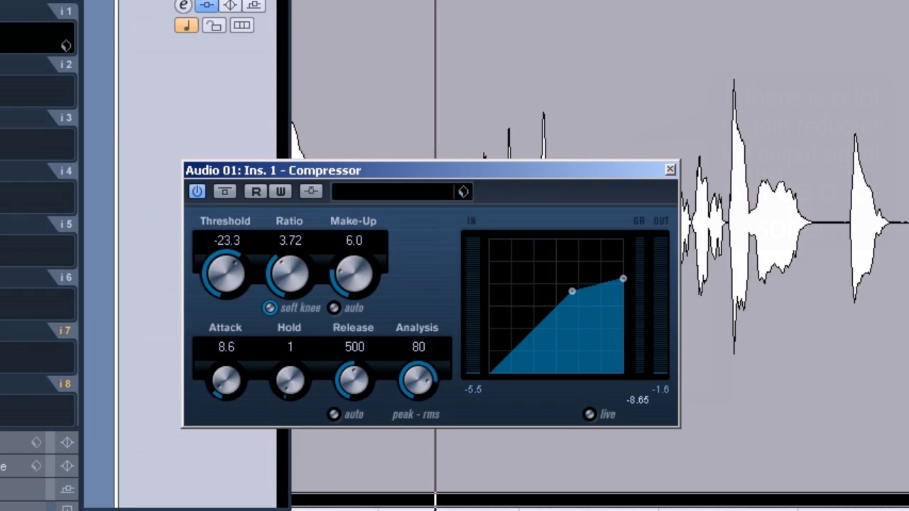
# Try the shortest release of 10 and play the vocal phrase
pyautogui.moveTo(356, 370); pyautogui.dragTo(352, 425)
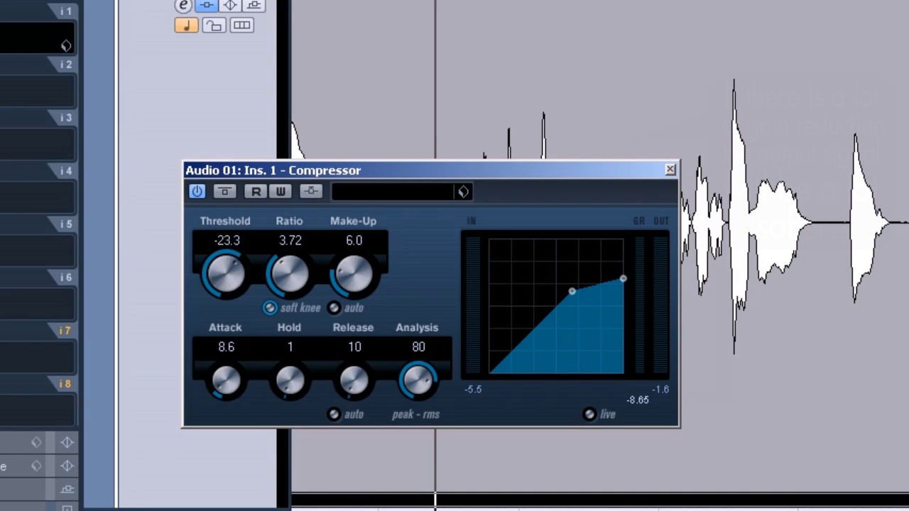
pyautogui.moveTo(353, 381)
pyautogui.mouseDown()
pyautogui.moveTo(352, 348)
pyautogui.moveTo(353, 384)
pyautogui.mouseUp()
pyautogui.press('space')
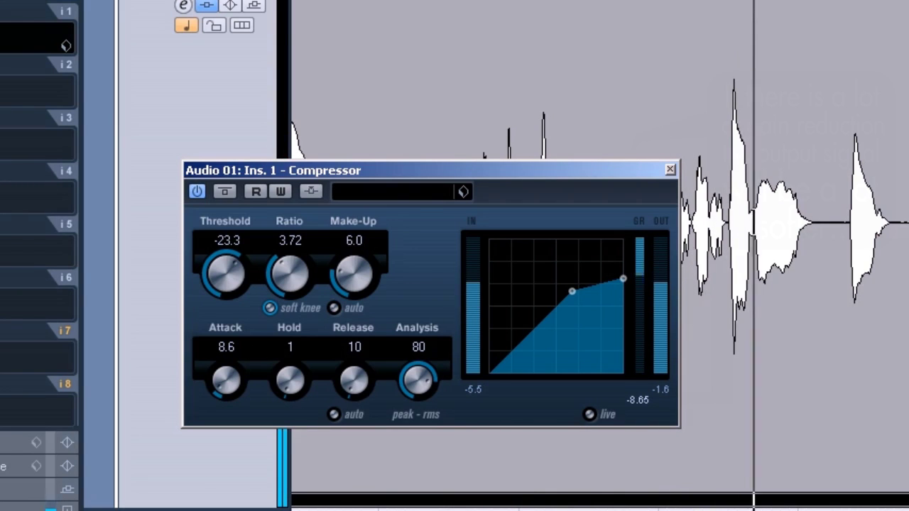
pyautogui.press('space')
# Try a long release of 762 and play the vocal phrase
pyautogui.moveTo(349, 388); pyautogui.dragTo(362, 374)
pyautogui.moveTo(354, 323); pyautogui.dragTo(353, 319)
pyautogui.press('space')
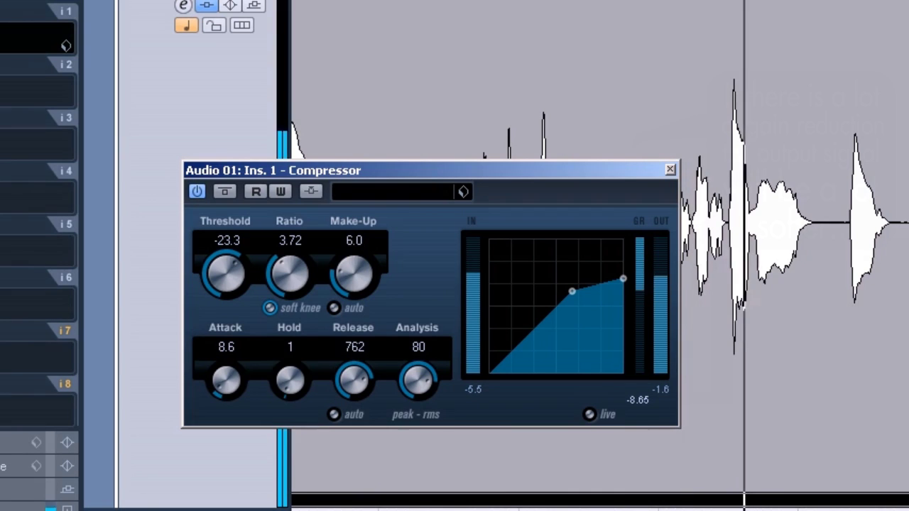
pyautogui.press('space')
# Set the compressor's release to 55 and play the vocal phrase to hear the result
pyautogui.moveTo(362, 375); pyautogui.dragTo(347, 391)
pyautogui.press('space')
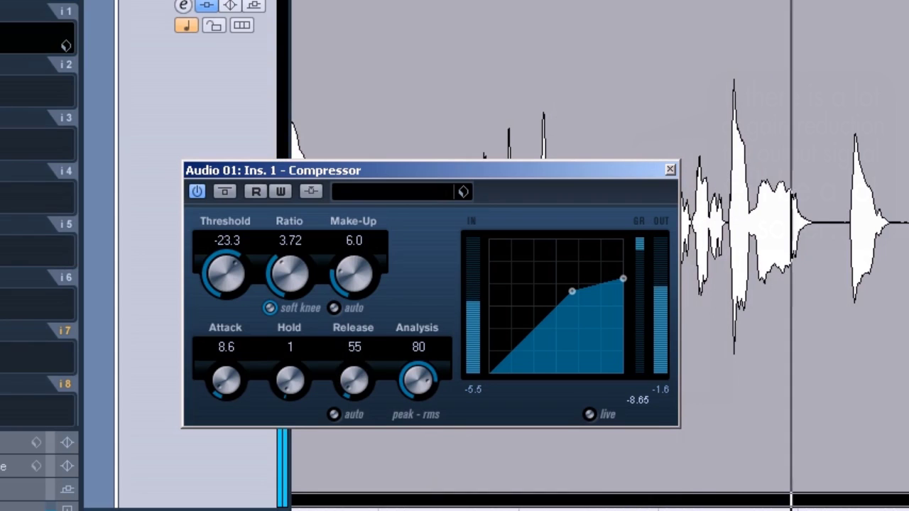
pyautogui.press('space')
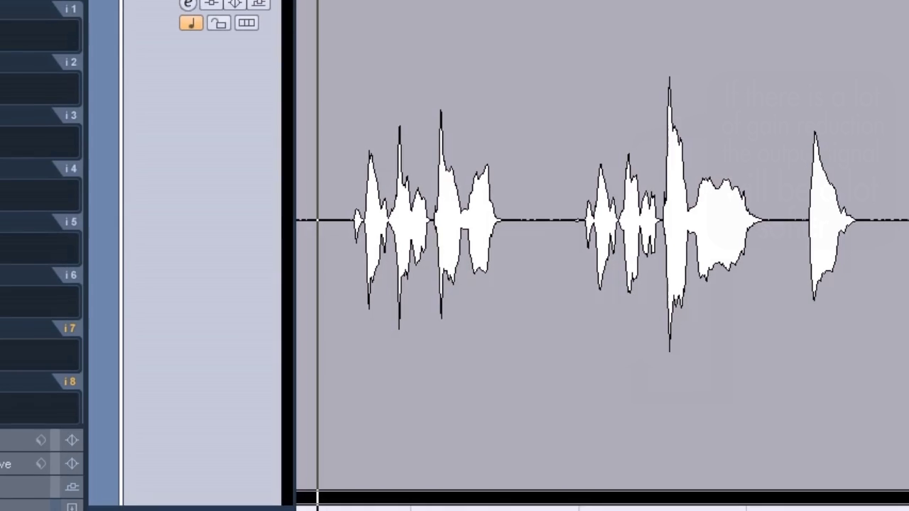
# Insert the mono UAD SSL E Channel Strip(m) into the first insert slot of the Audio 01 track
pyautogui.click(54, 21)
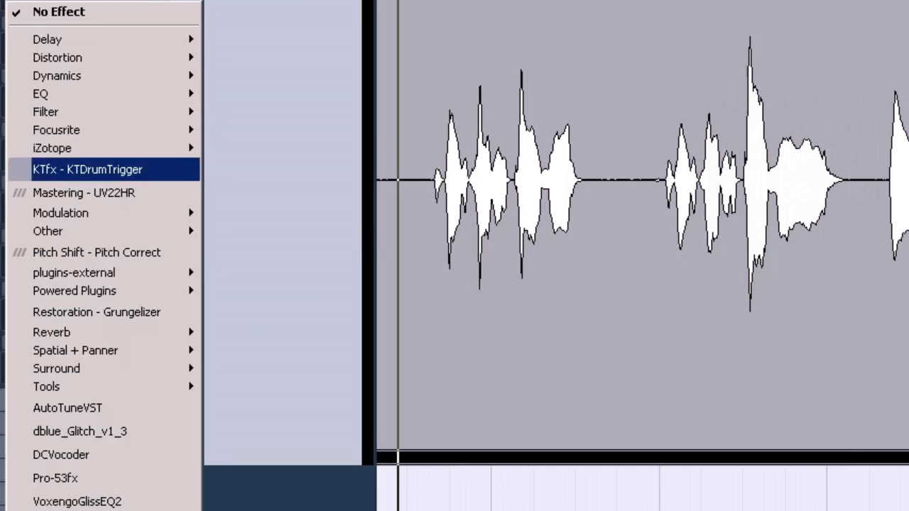
pyautogui.moveTo(102, 290)
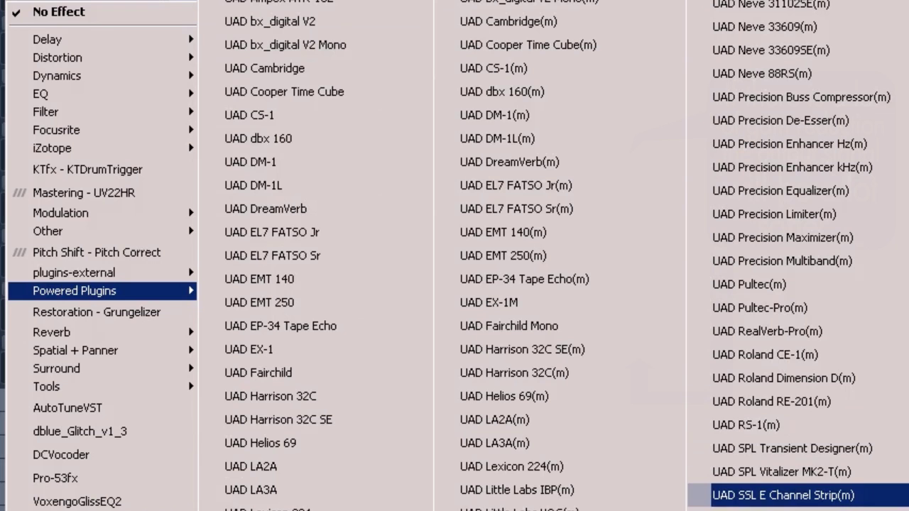
pyautogui.click(781, 495)
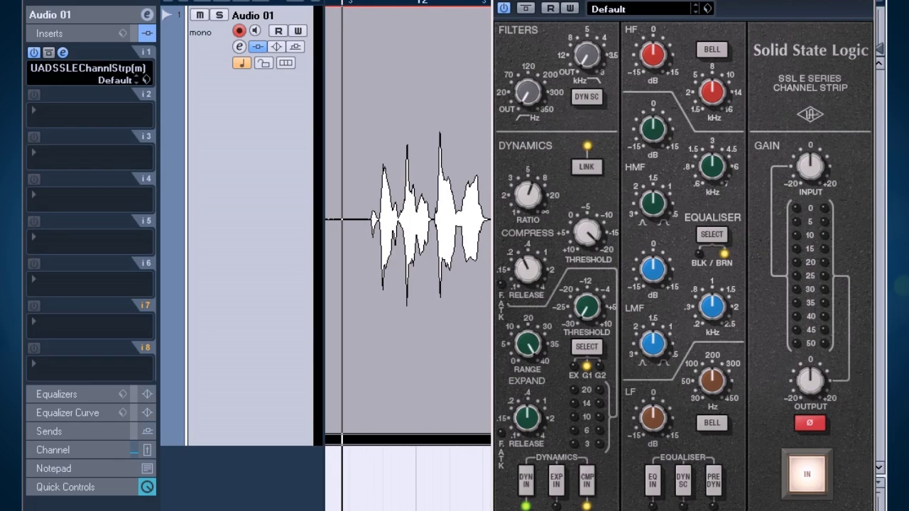
# Close the channel strip's window and play the vocal from about bar 10, stopping after the short passage
pyautogui.click(871, 4)
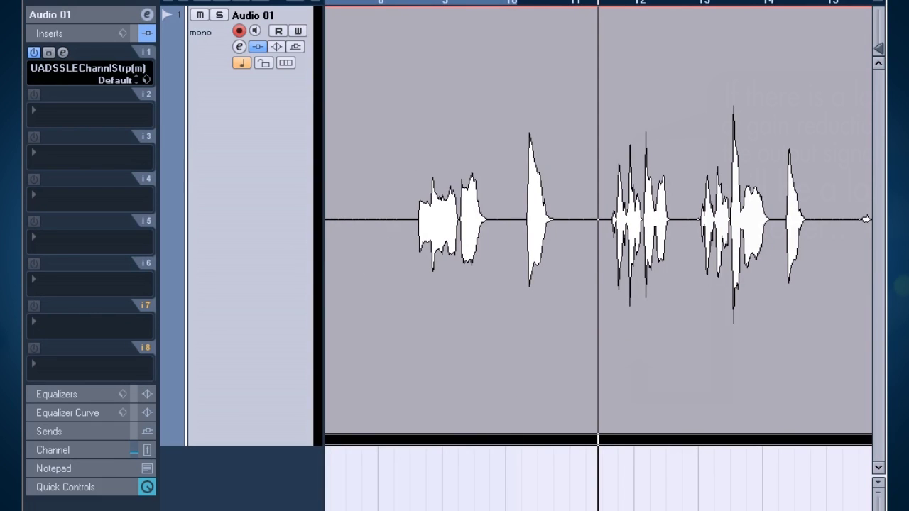
pyautogui.click(518, 2)
pyautogui.press('space')
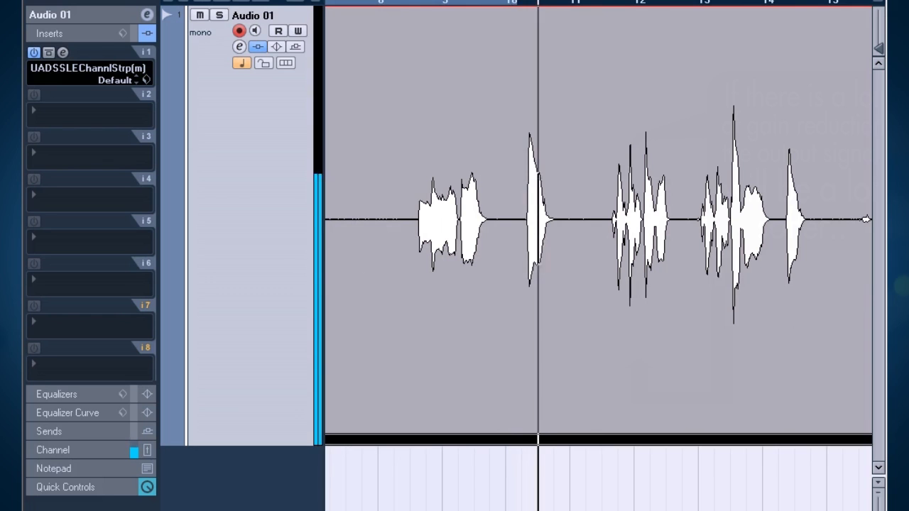
pyautogui.press('space')
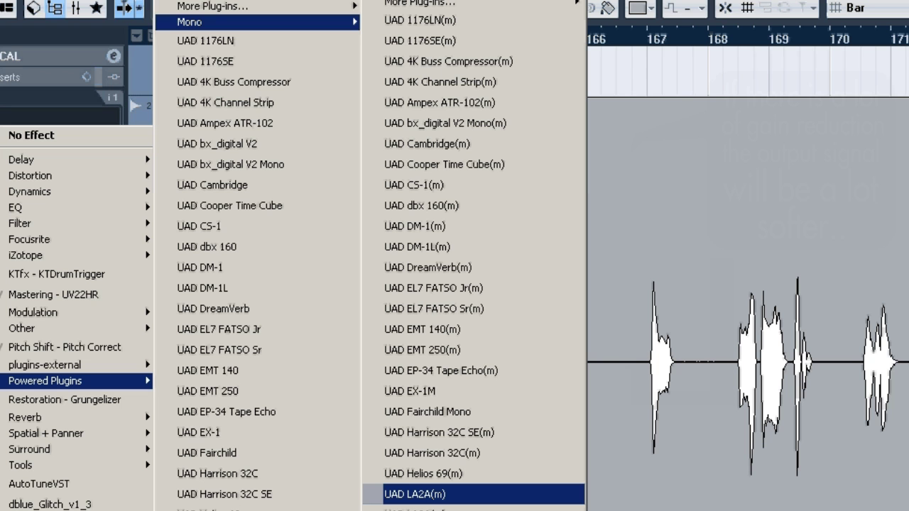
# Insert the mono UAD LA2A(m) on the VOCAL track, set gain and peak reduction to about 50, and play the phrase at bar 162
pyautogui.click(413, 493)
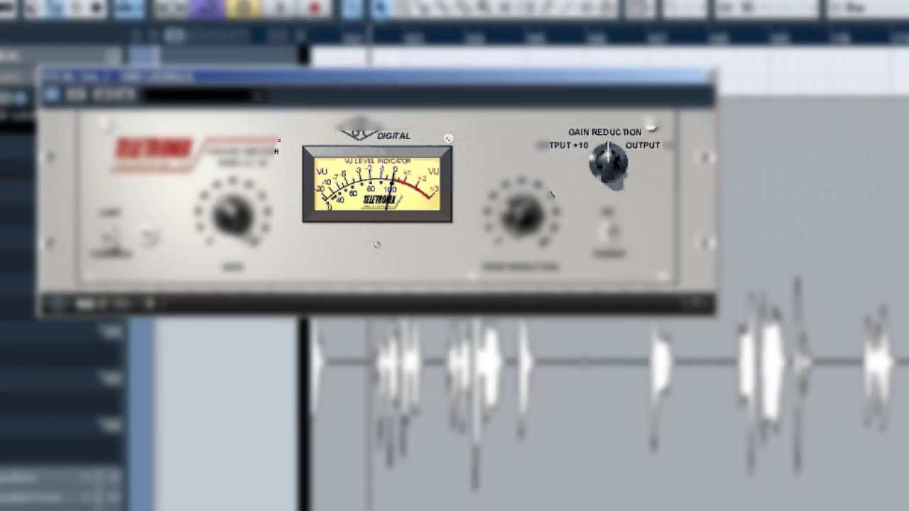
pyautogui.press('space')
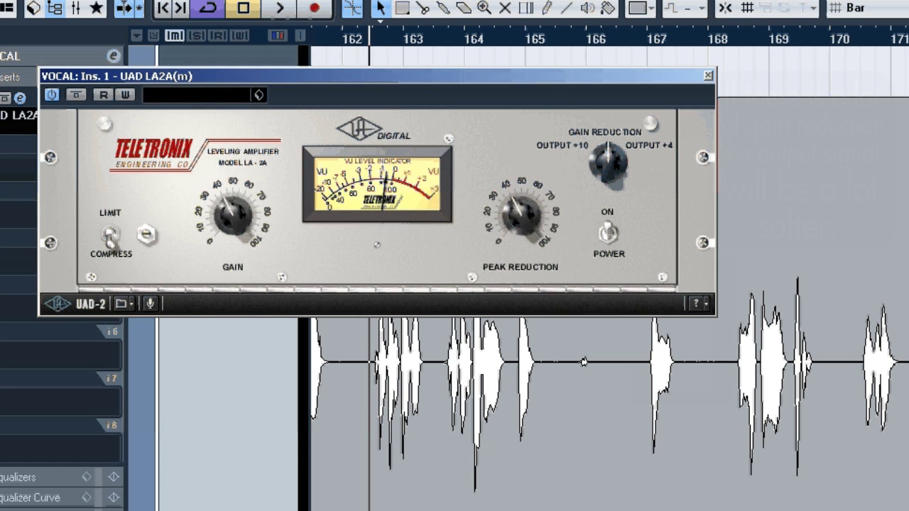
pyautogui.press('space')
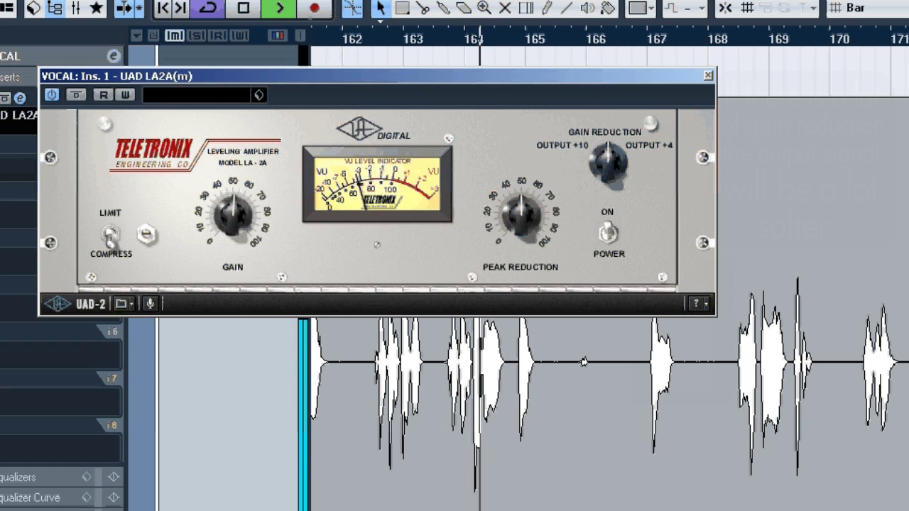
pyautogui.press('space')
pyautogui.press('space')
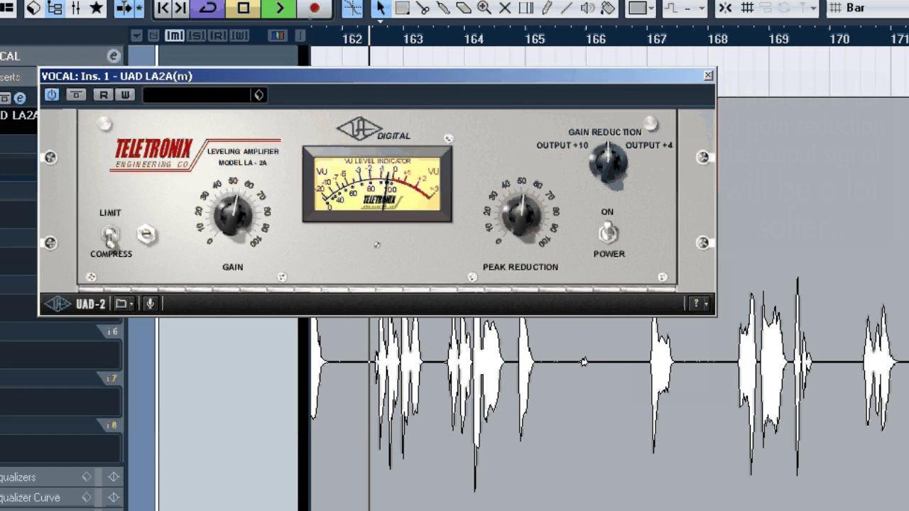
pyautogui.press('space')
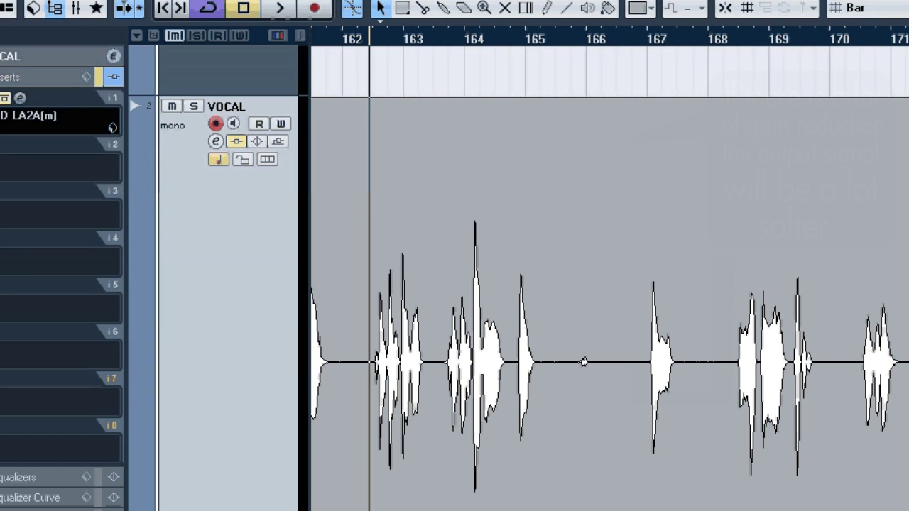
# Compare the vocal phrase from bar 162 with the LA2A bypassed and with it active
pyautogui.press('space')
pyautogui.press('space')
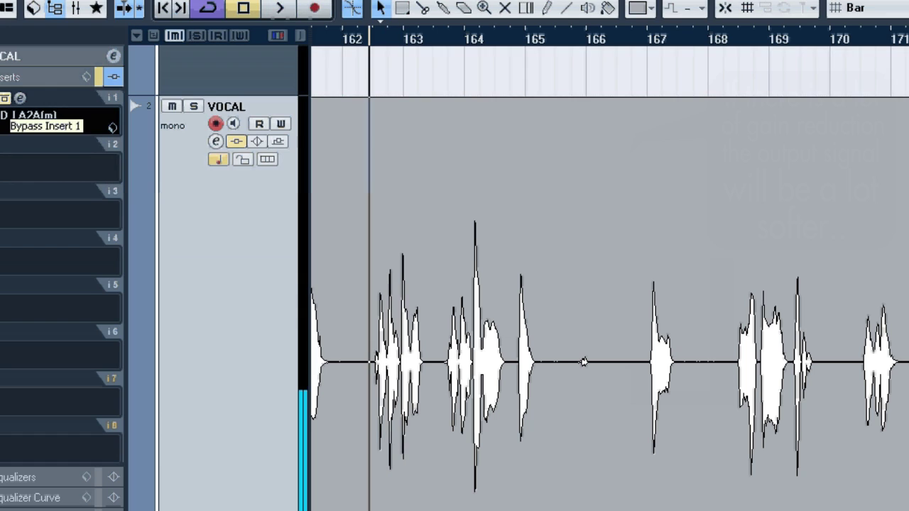
pyautogui.click(5, 98)
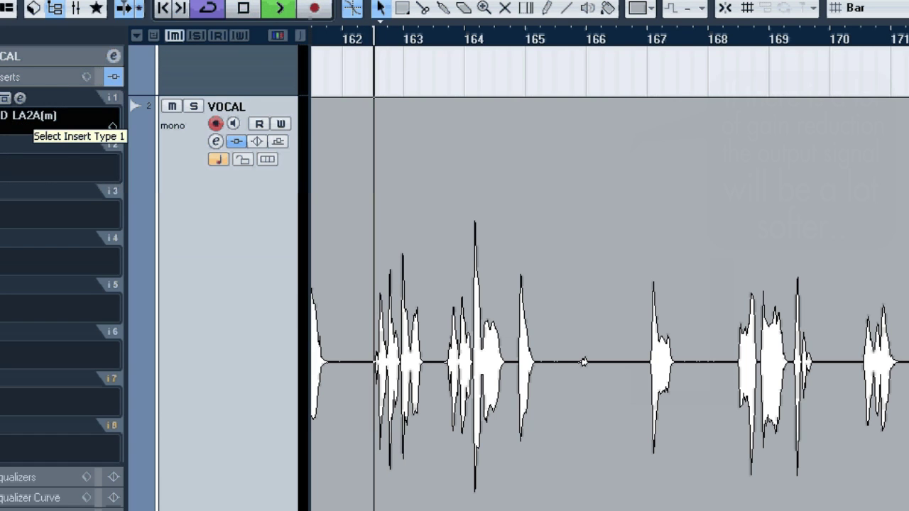
pyautogui.press('space')
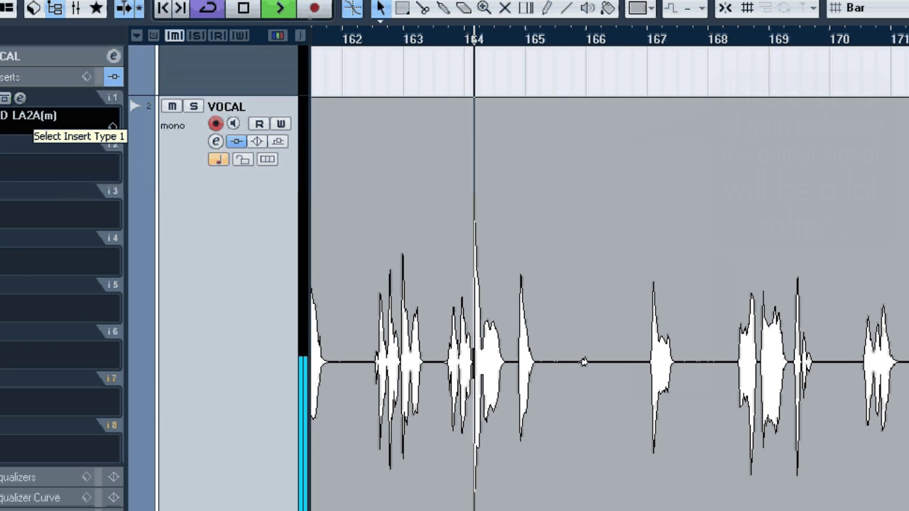
pyautogui.press('space')
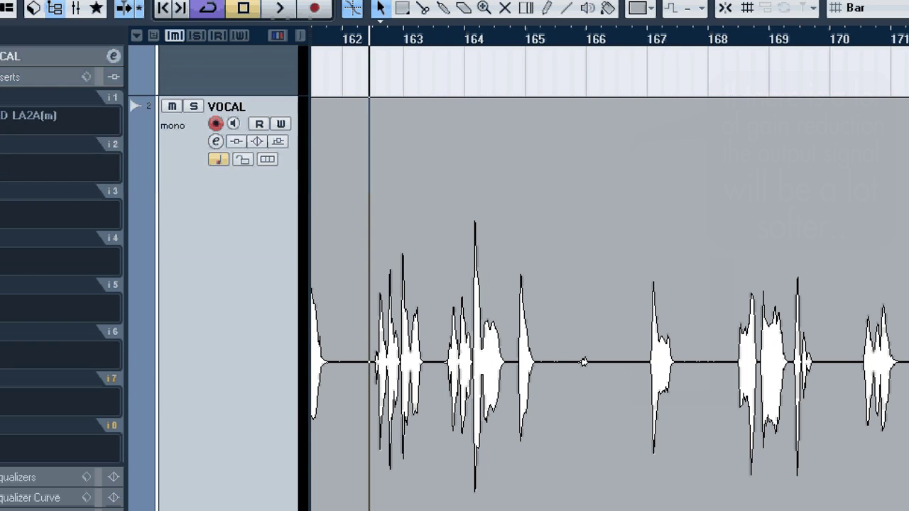